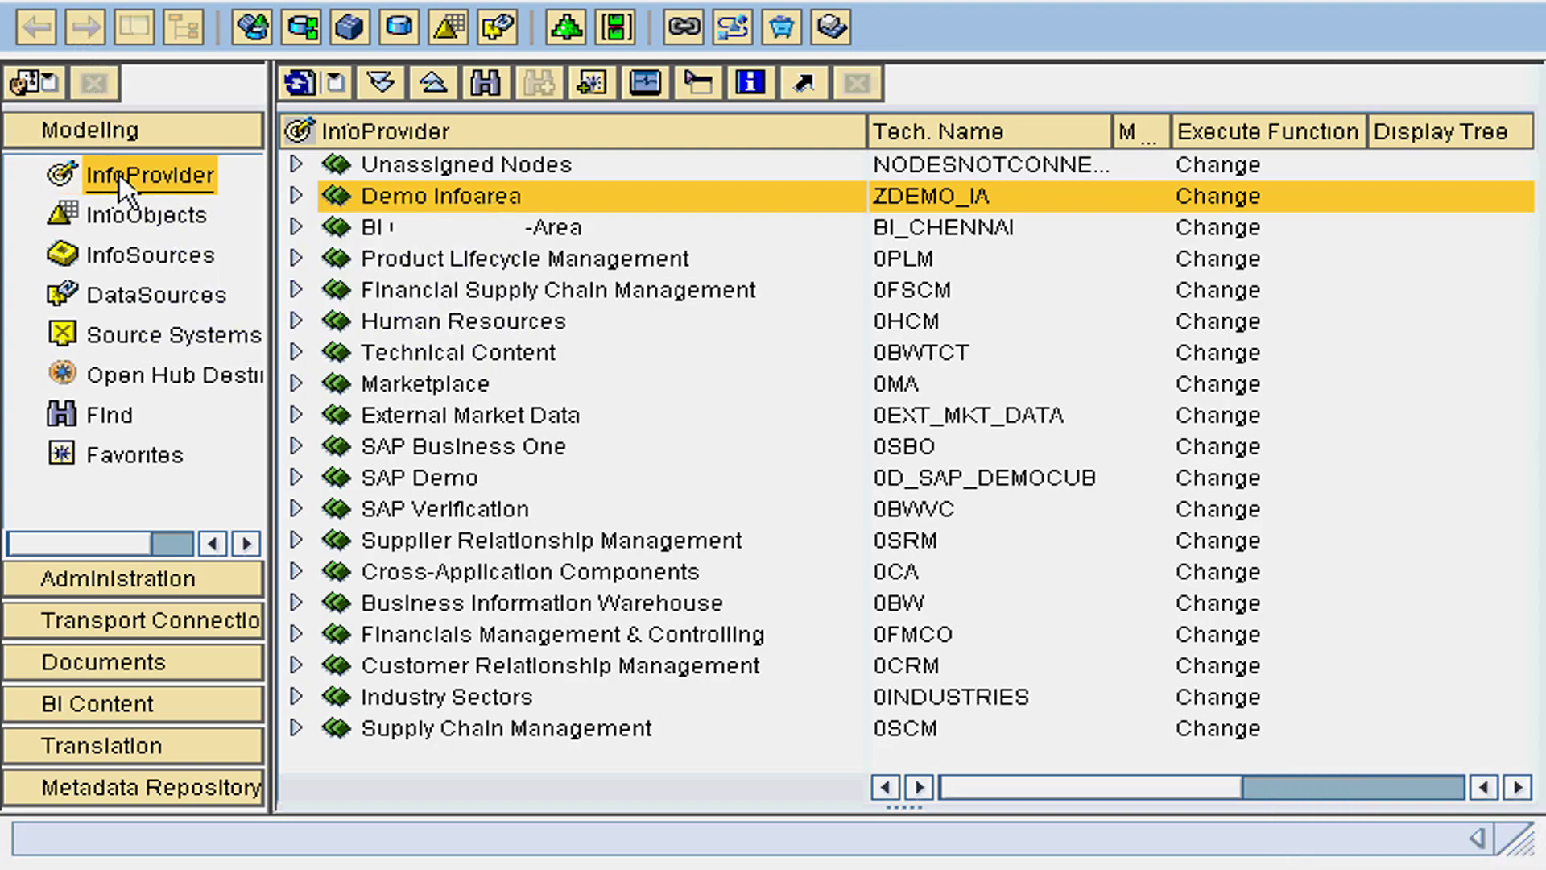
Step: Create a DataStore object DSO_DEMO with the description DEMO DSO under the Demo Infoarea
right_click(408, 194)
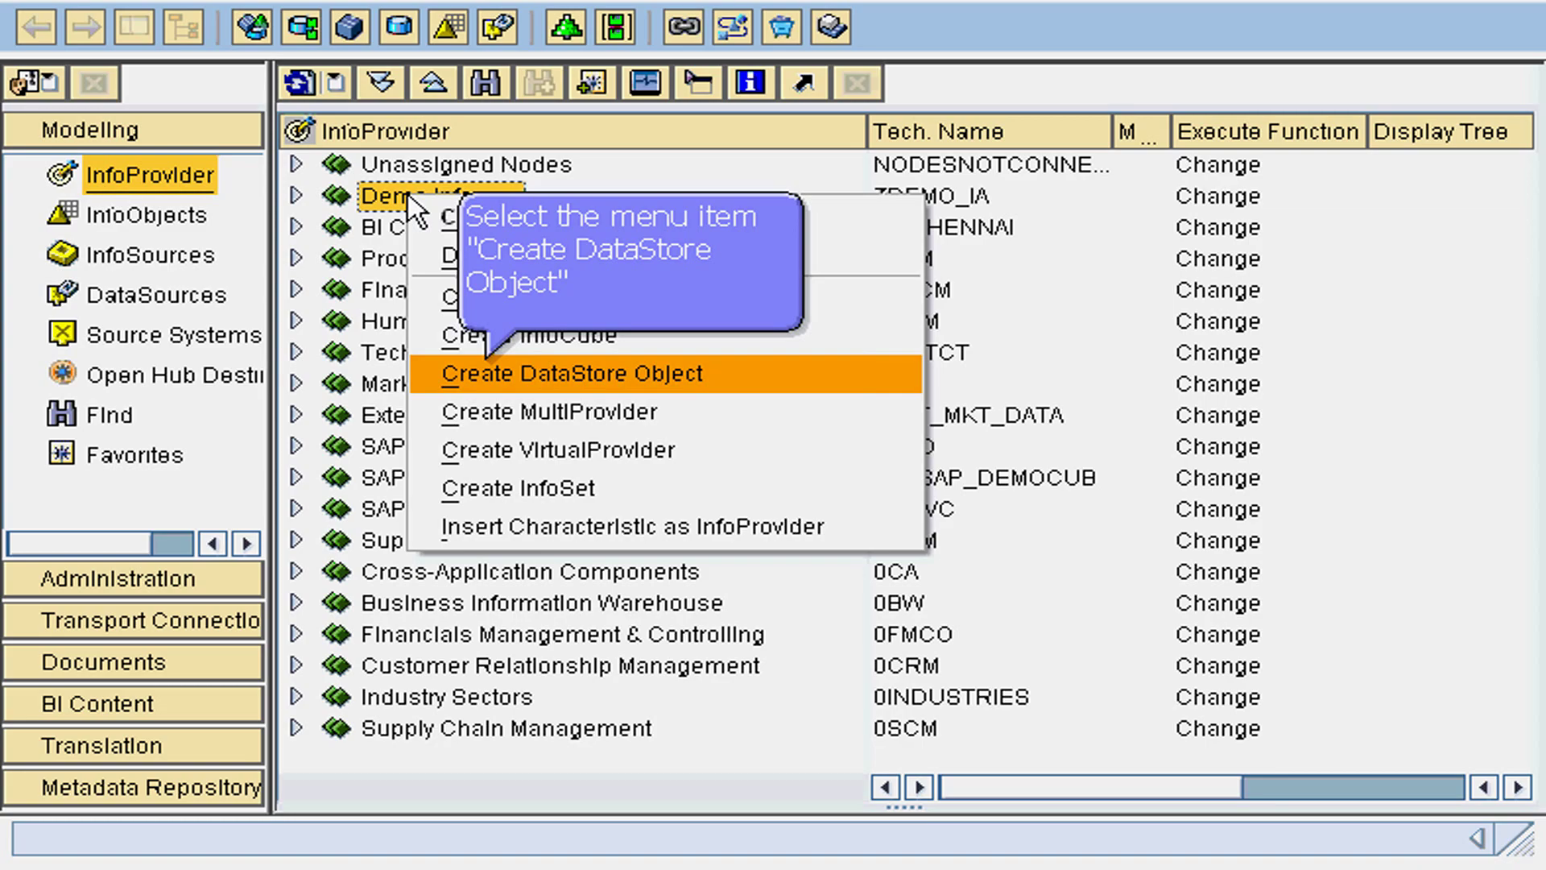
click(506, 374)
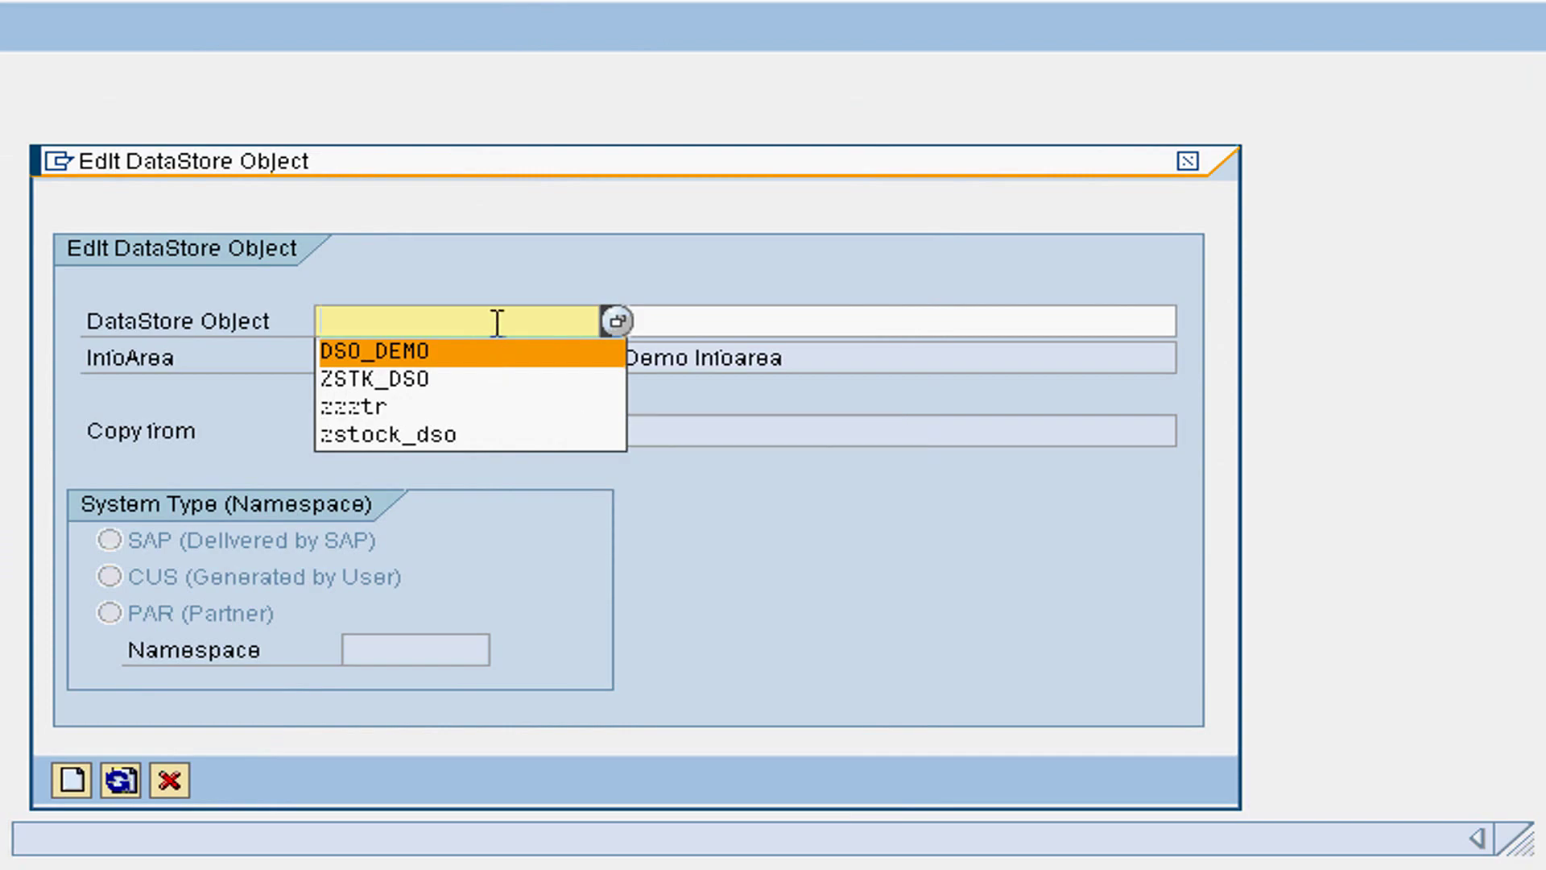
click(472, 355)
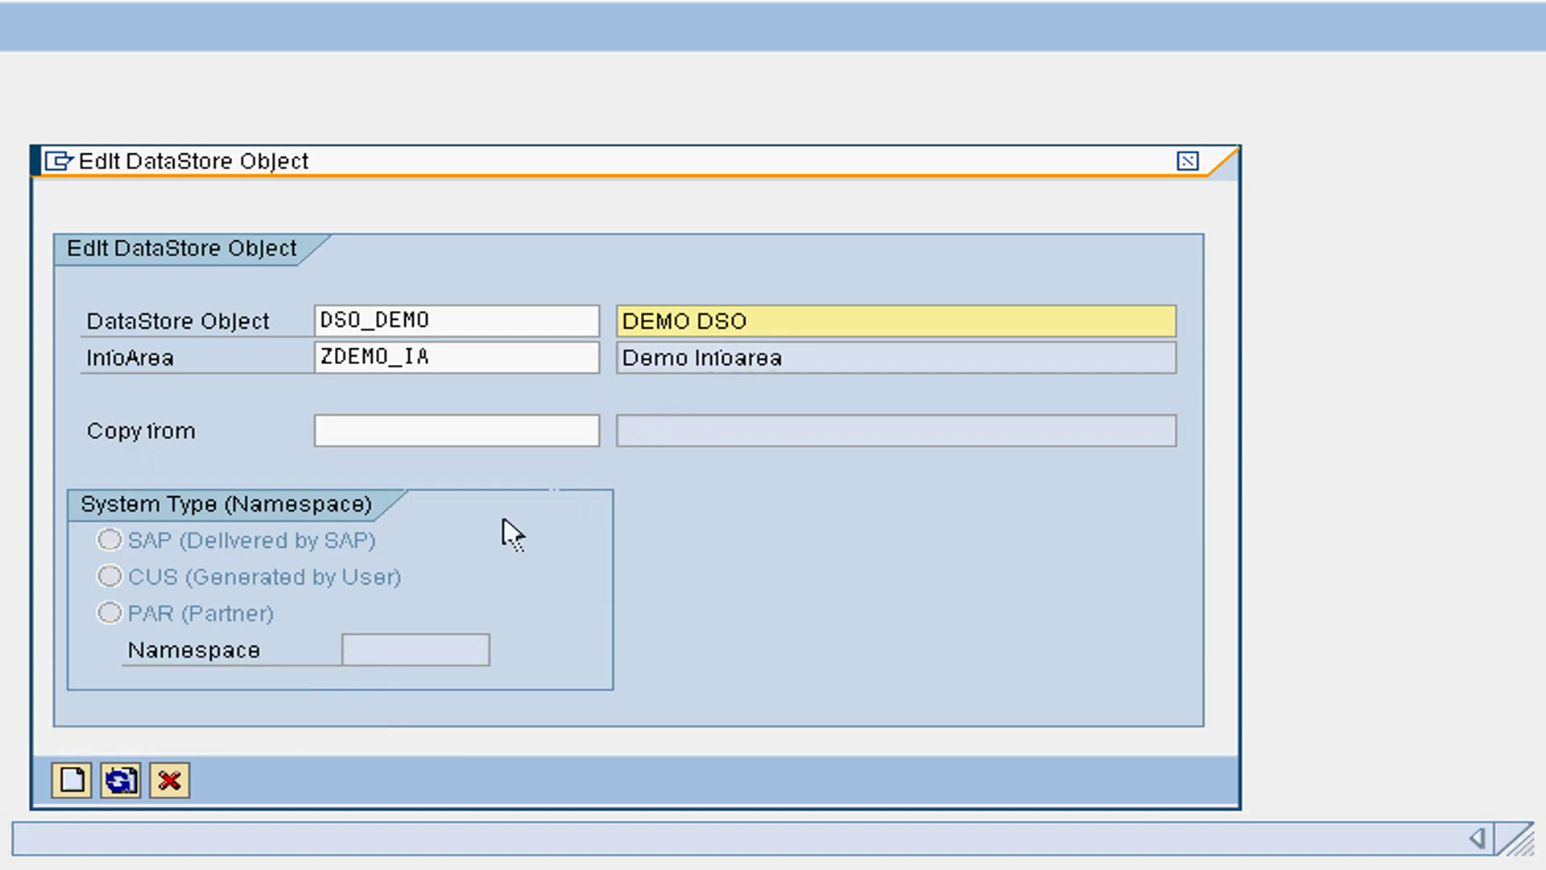
click(72, 778)
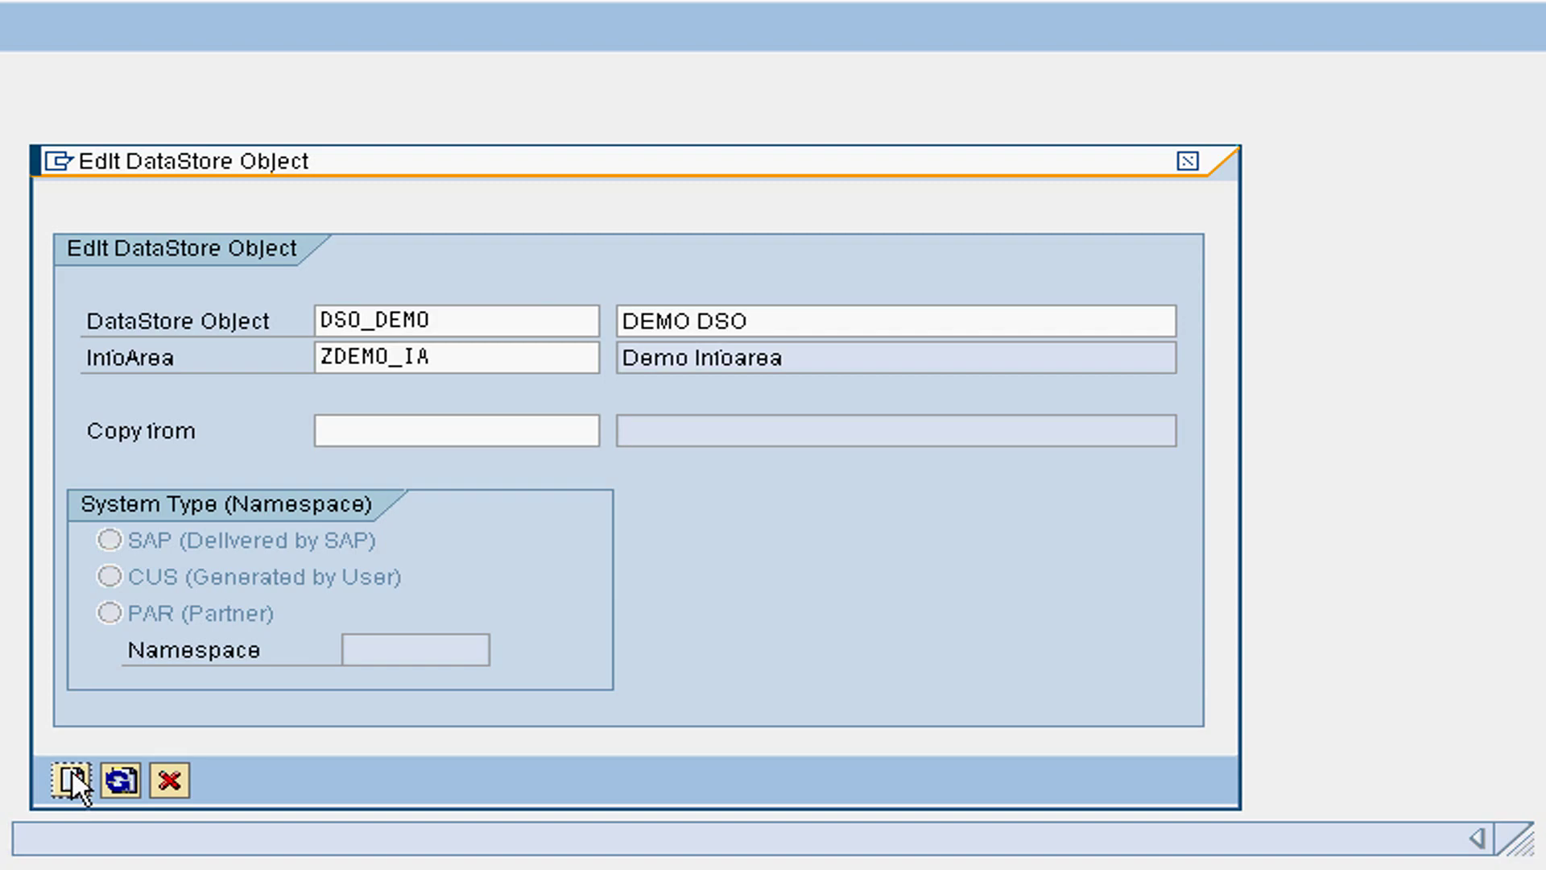
click(73, 780)
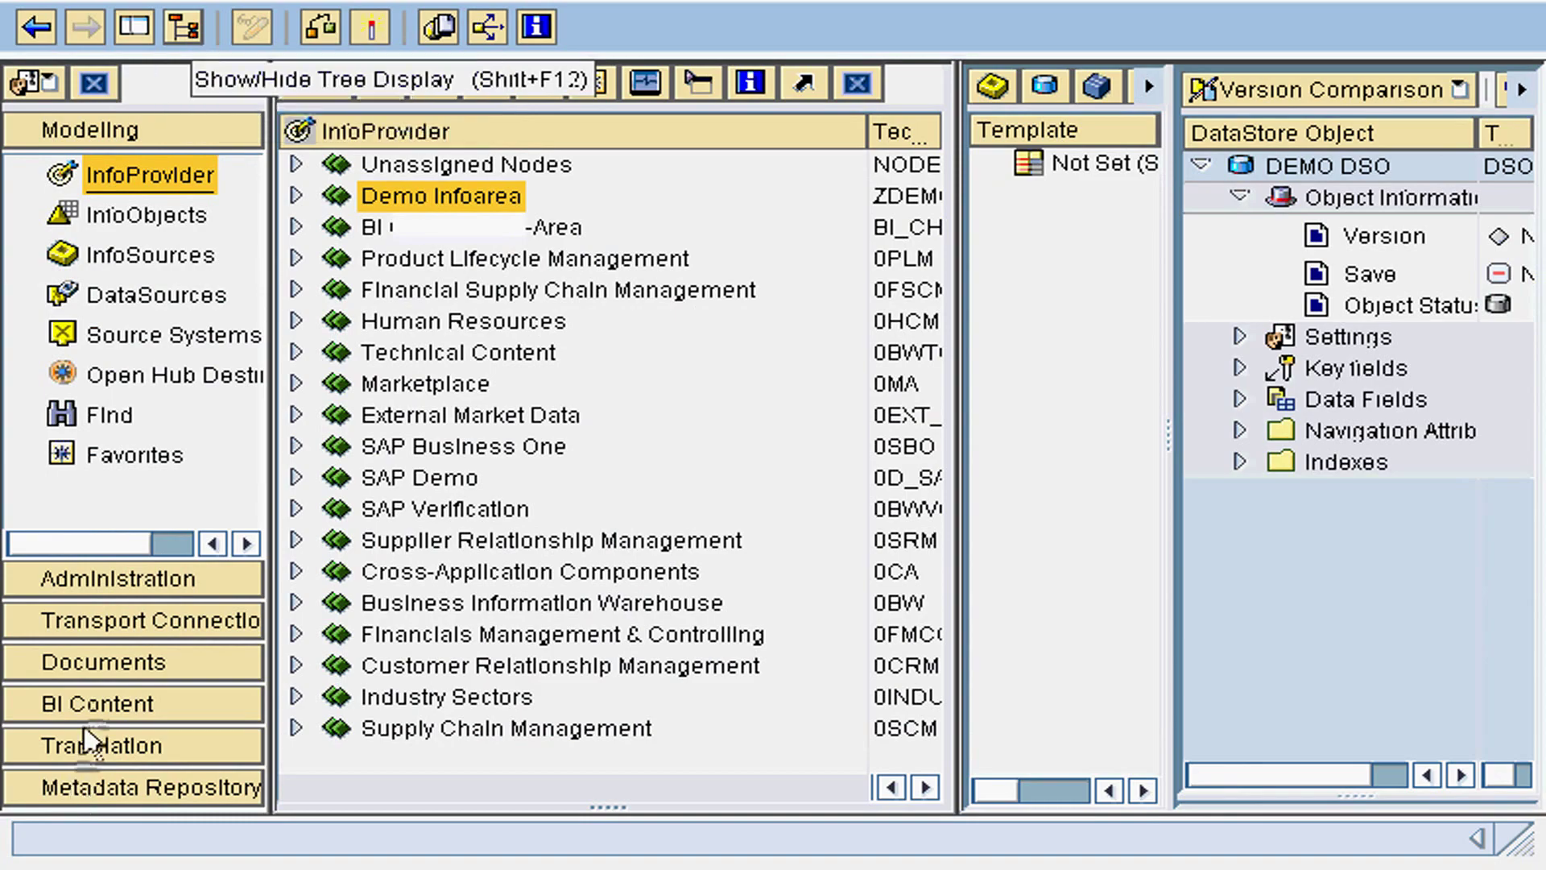
Step: Hide the InfoProvider tree and insert IO_SREG, IO_SOFF, IO_SREP, IO_CUST and IO_MAT as key fields through InfoObject direct input
click(183, 30)
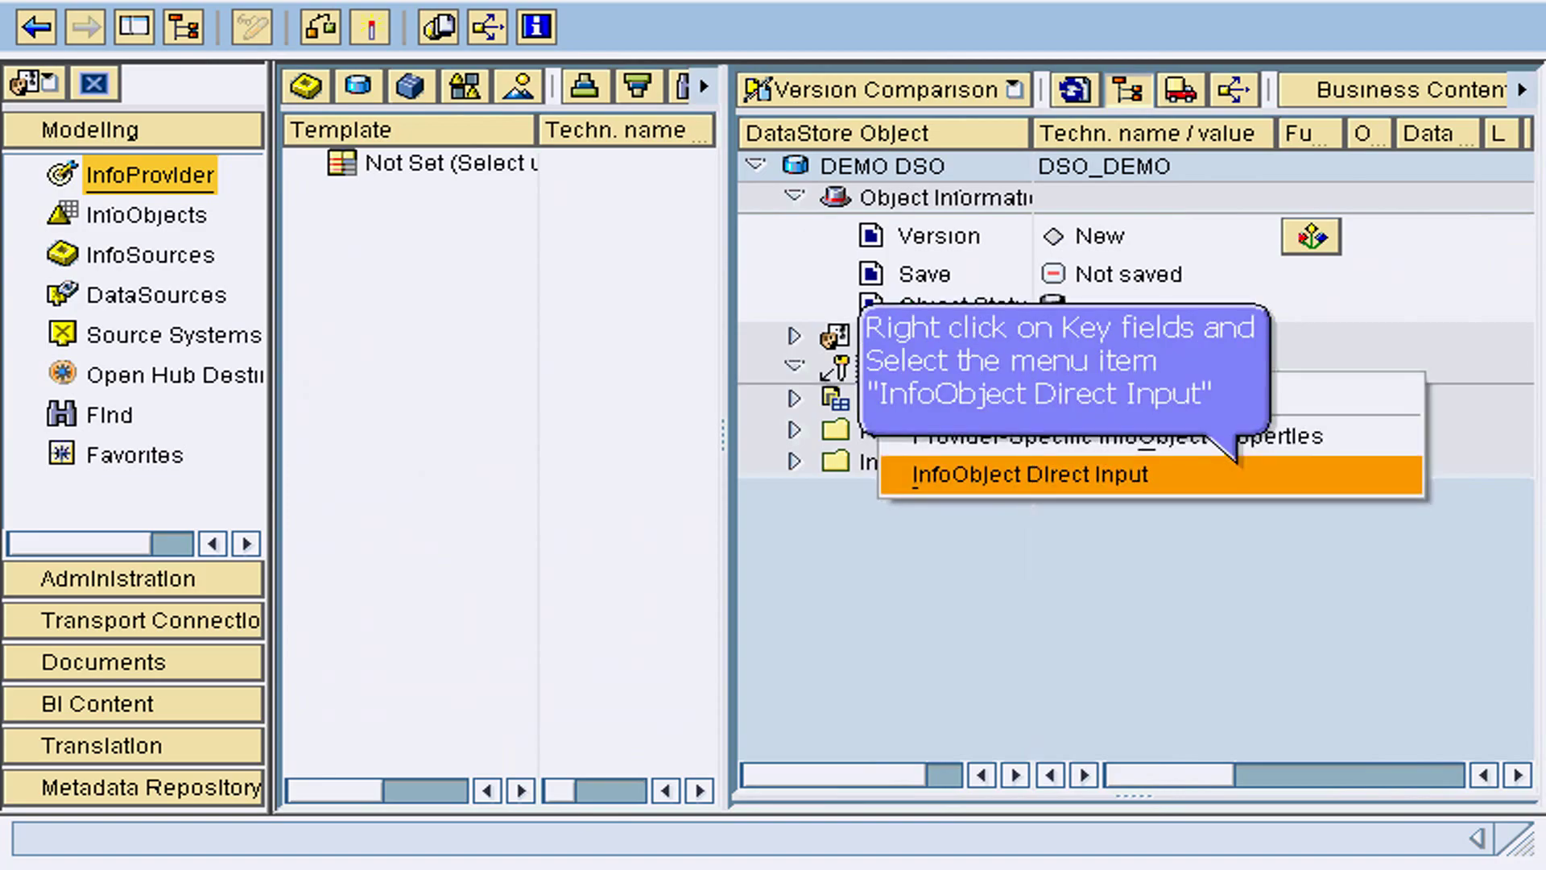
click(1186, 489)
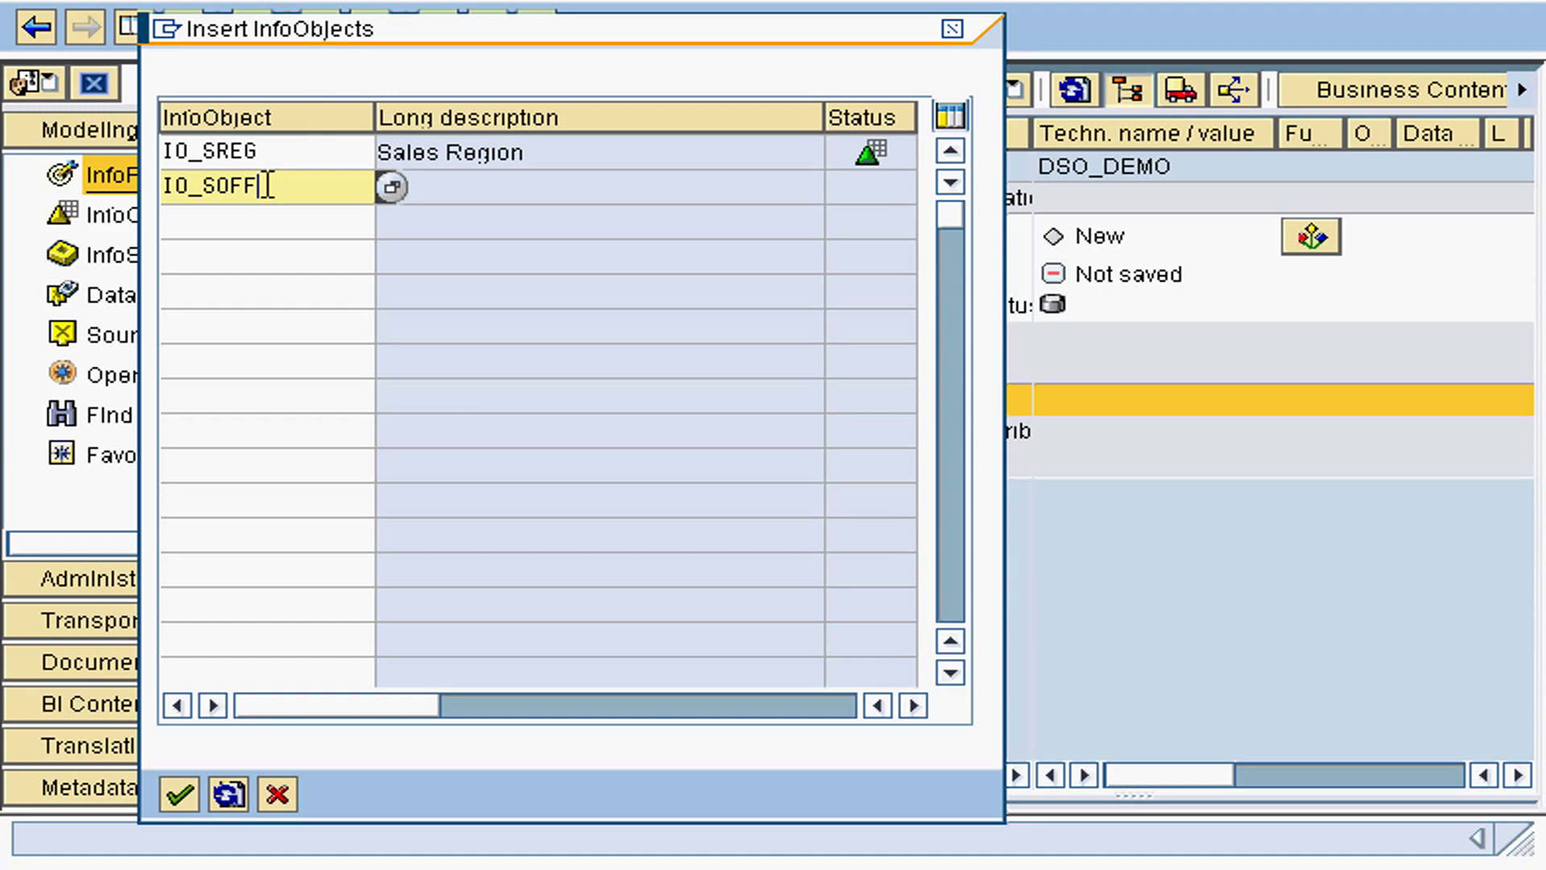
key(Down)
text(IO_SREP)
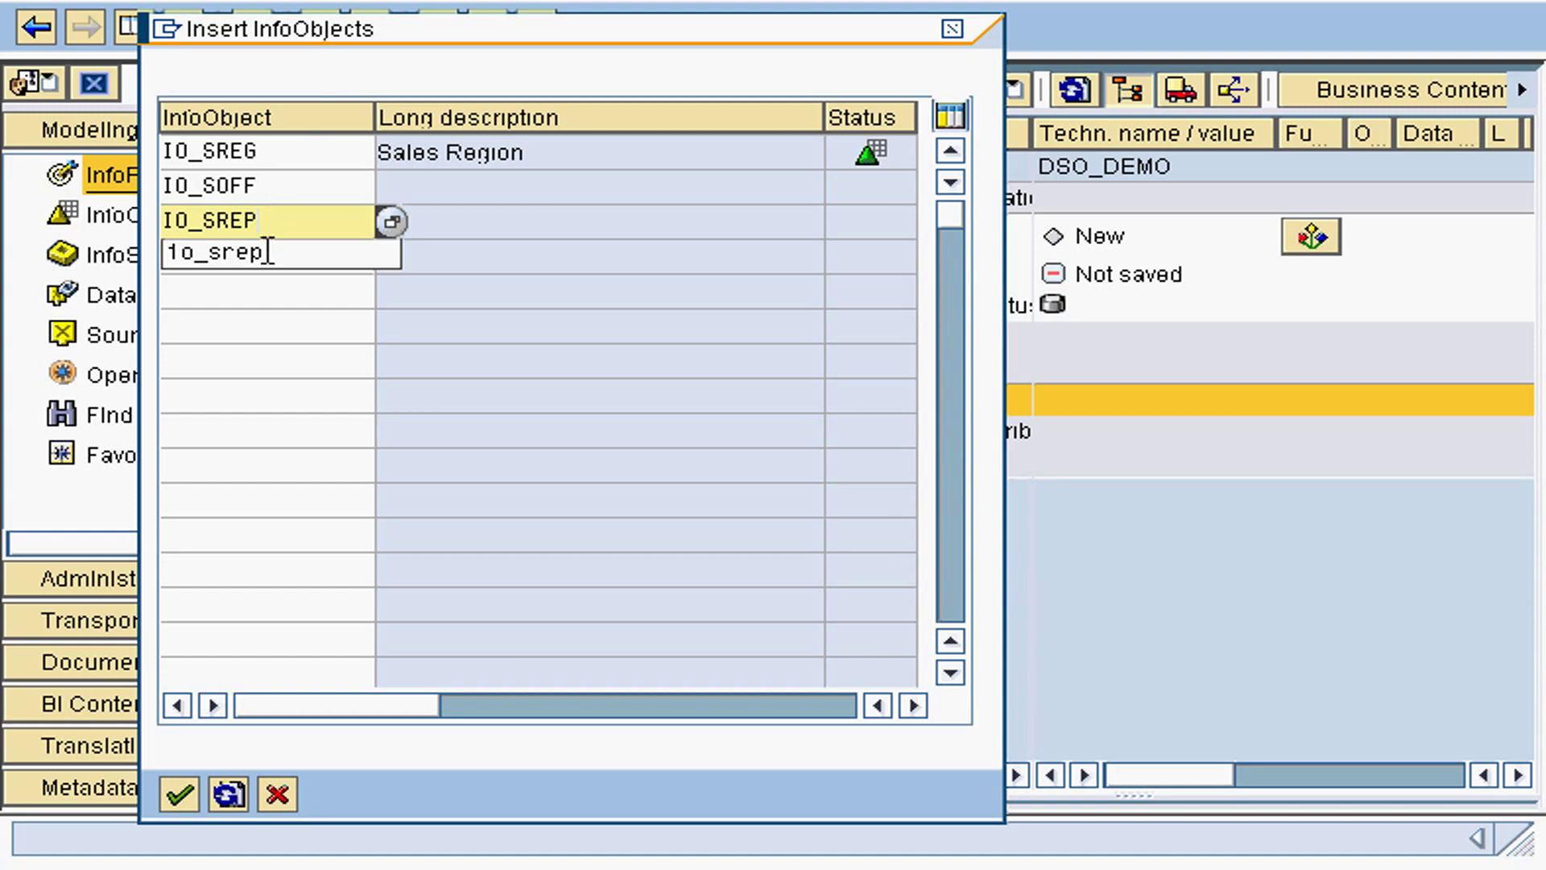
key(Down)
text(IO_CUST)
key(Down)
text(IO_MAT)
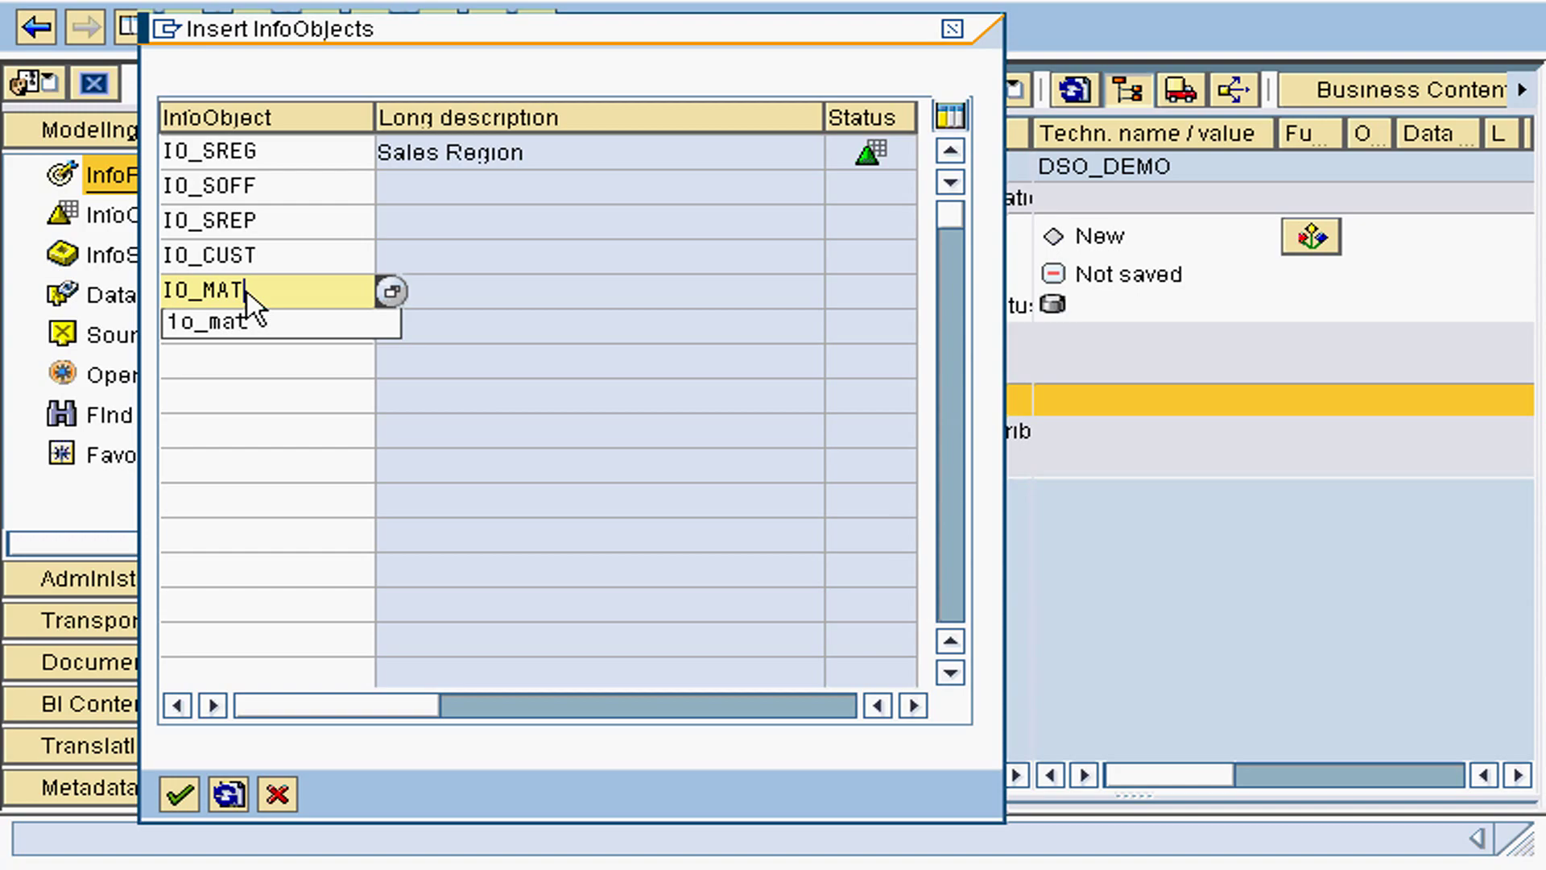
key(Escape)
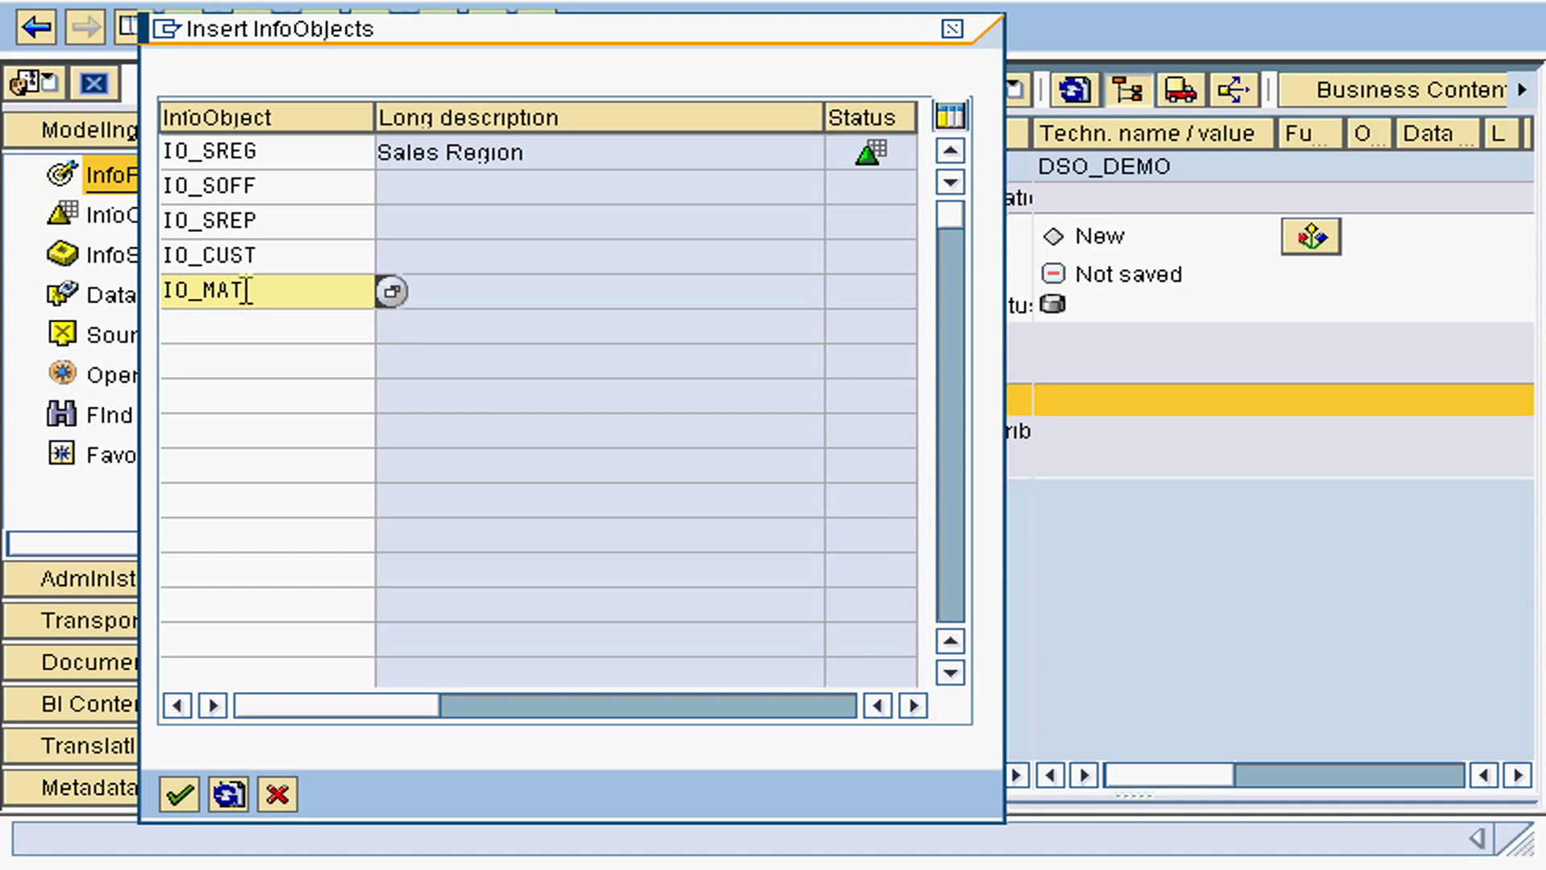
click(238, 320)
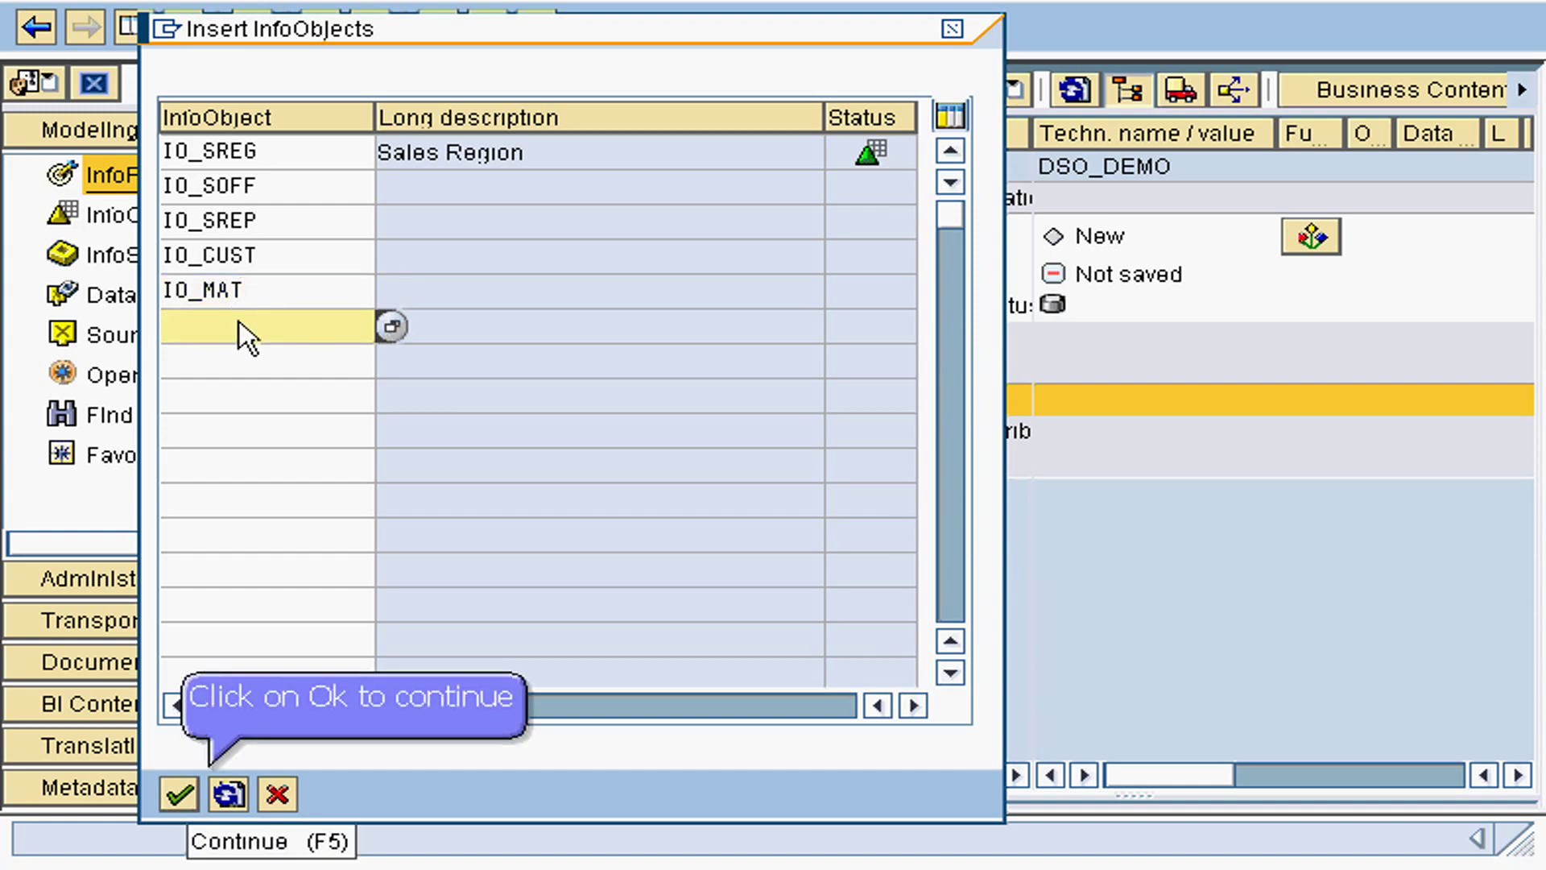
click(180, 793)
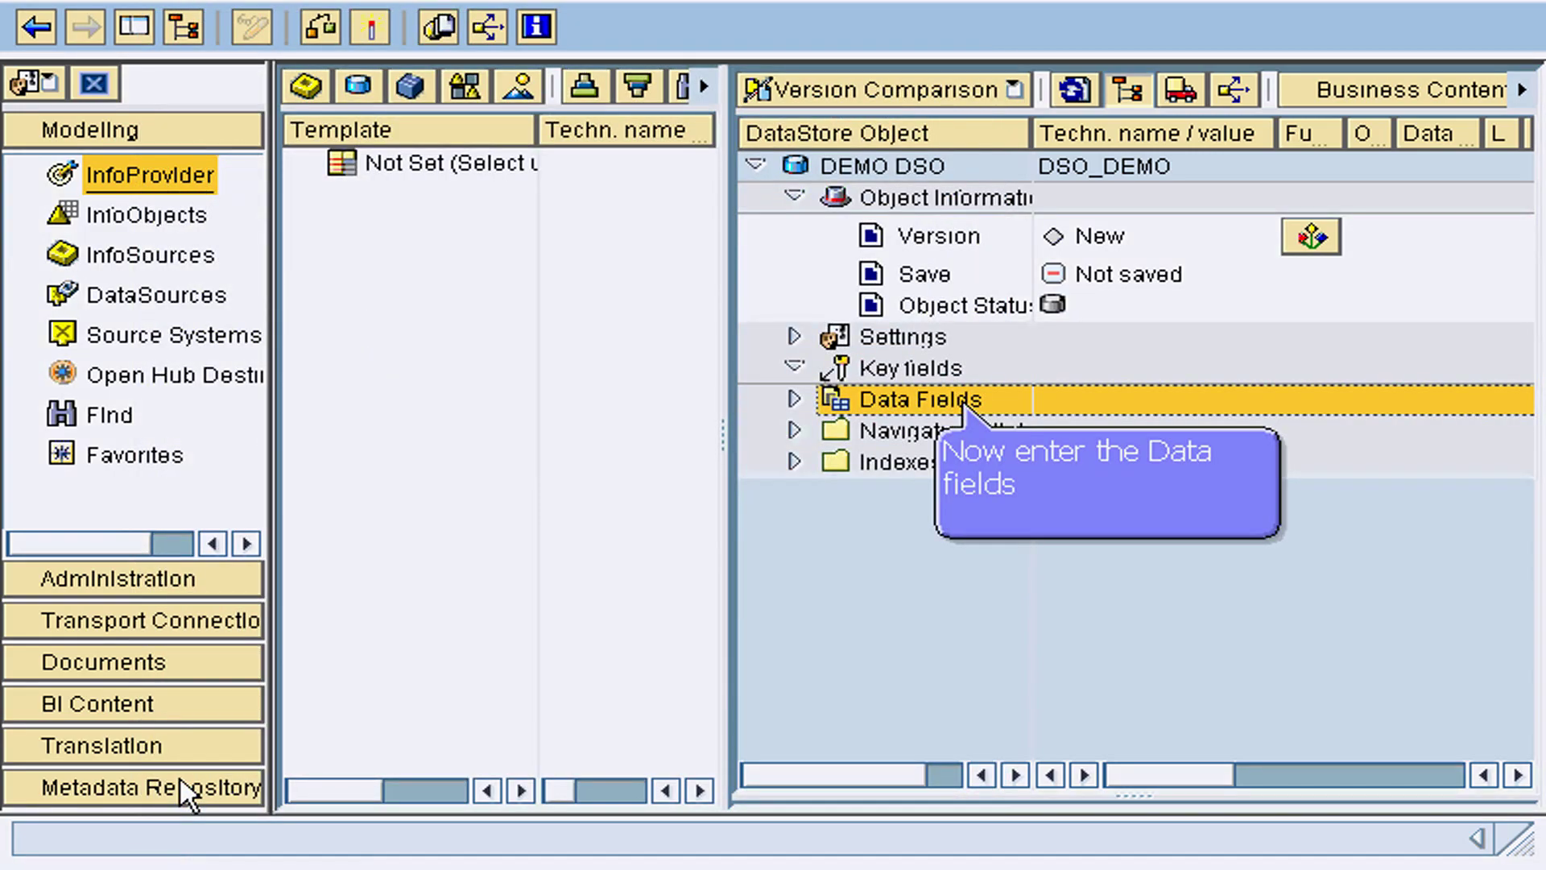
Step: Insert IO_PRC, IO_QUANT and IO_REV as data fields through InfoObject direct input
right_click(855, 411)
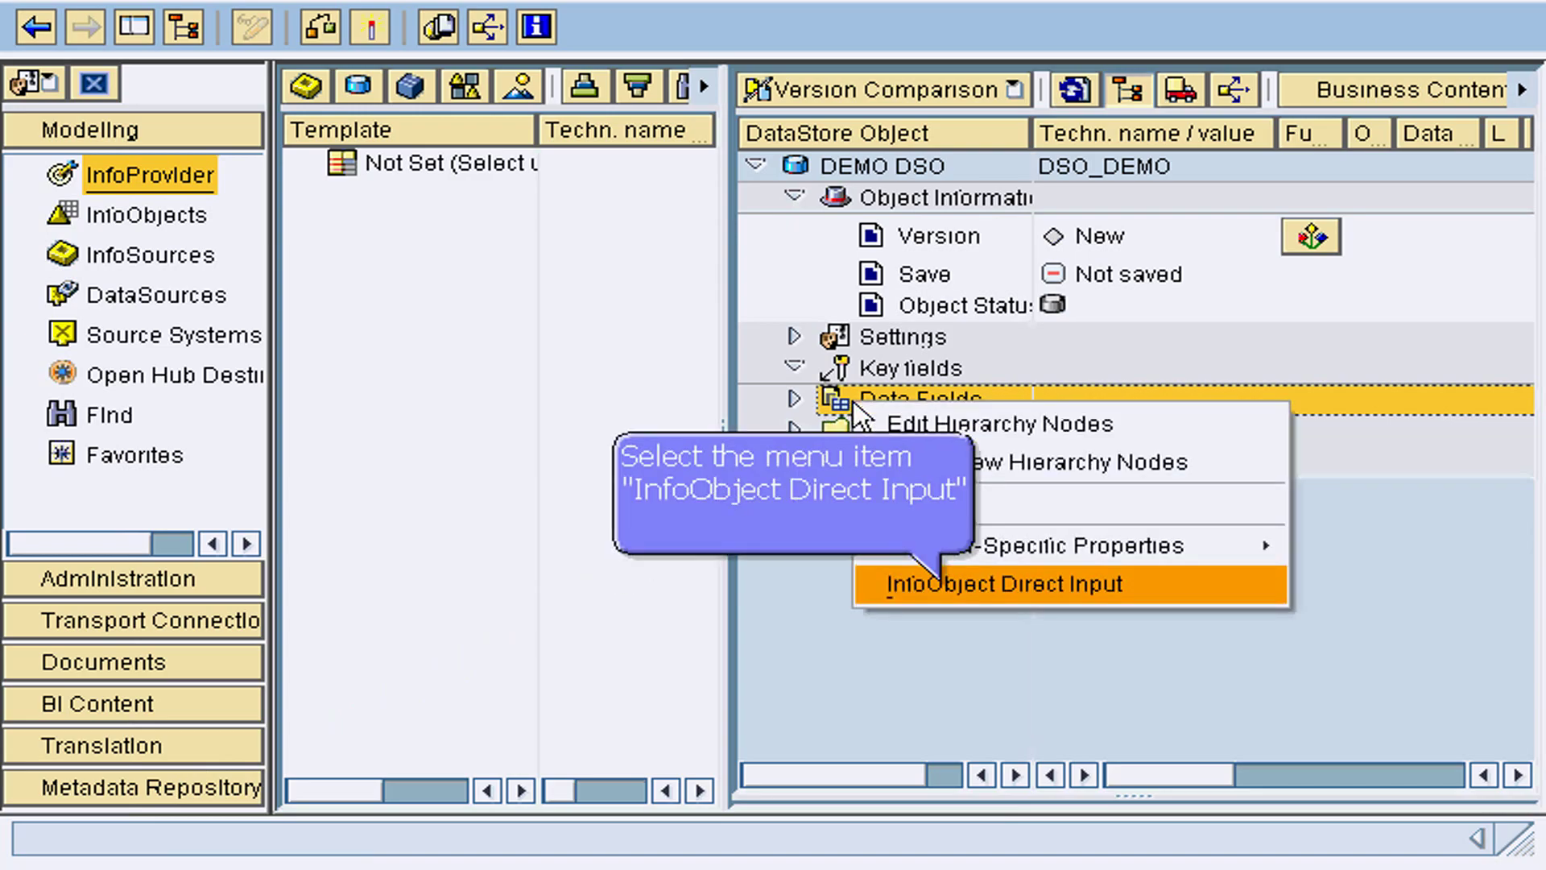
click(948, 581)
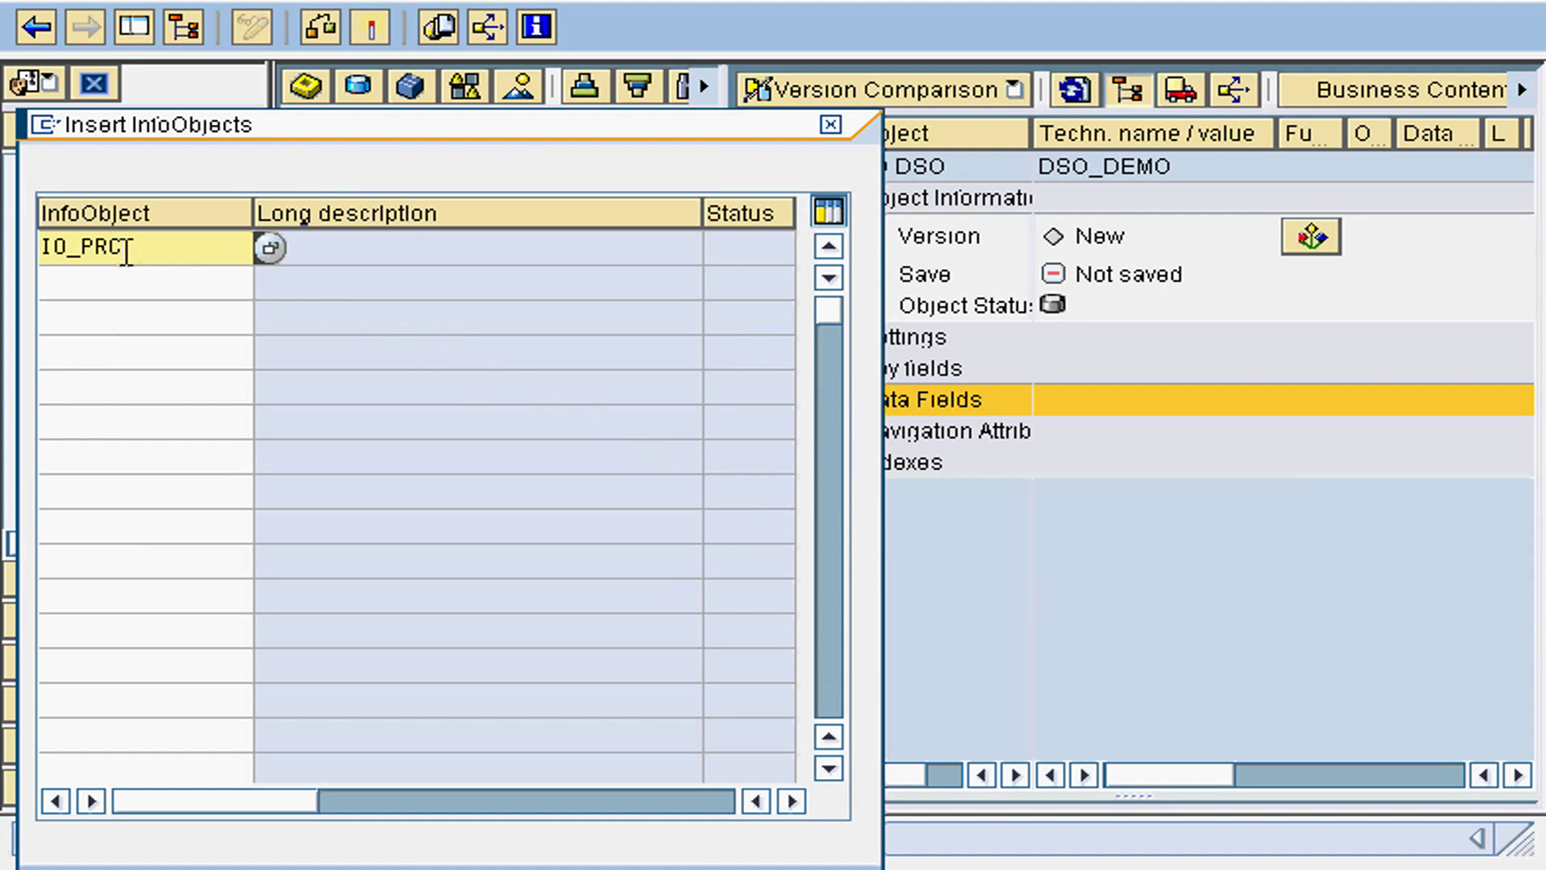
key(Down)
text(IO_QUANT)
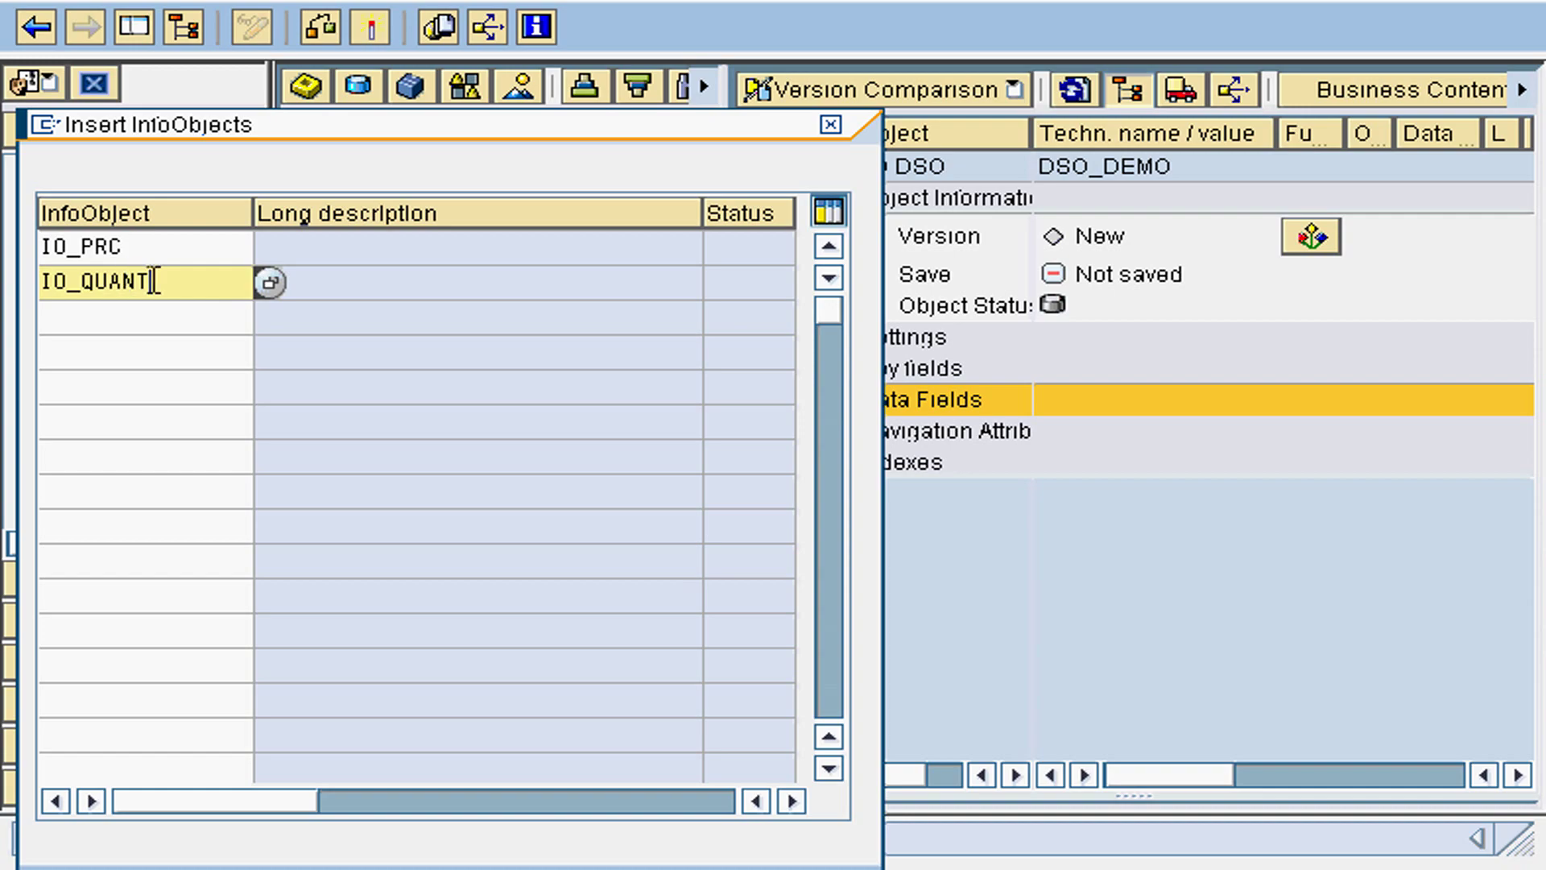
key(Down)
text(IO_REV)
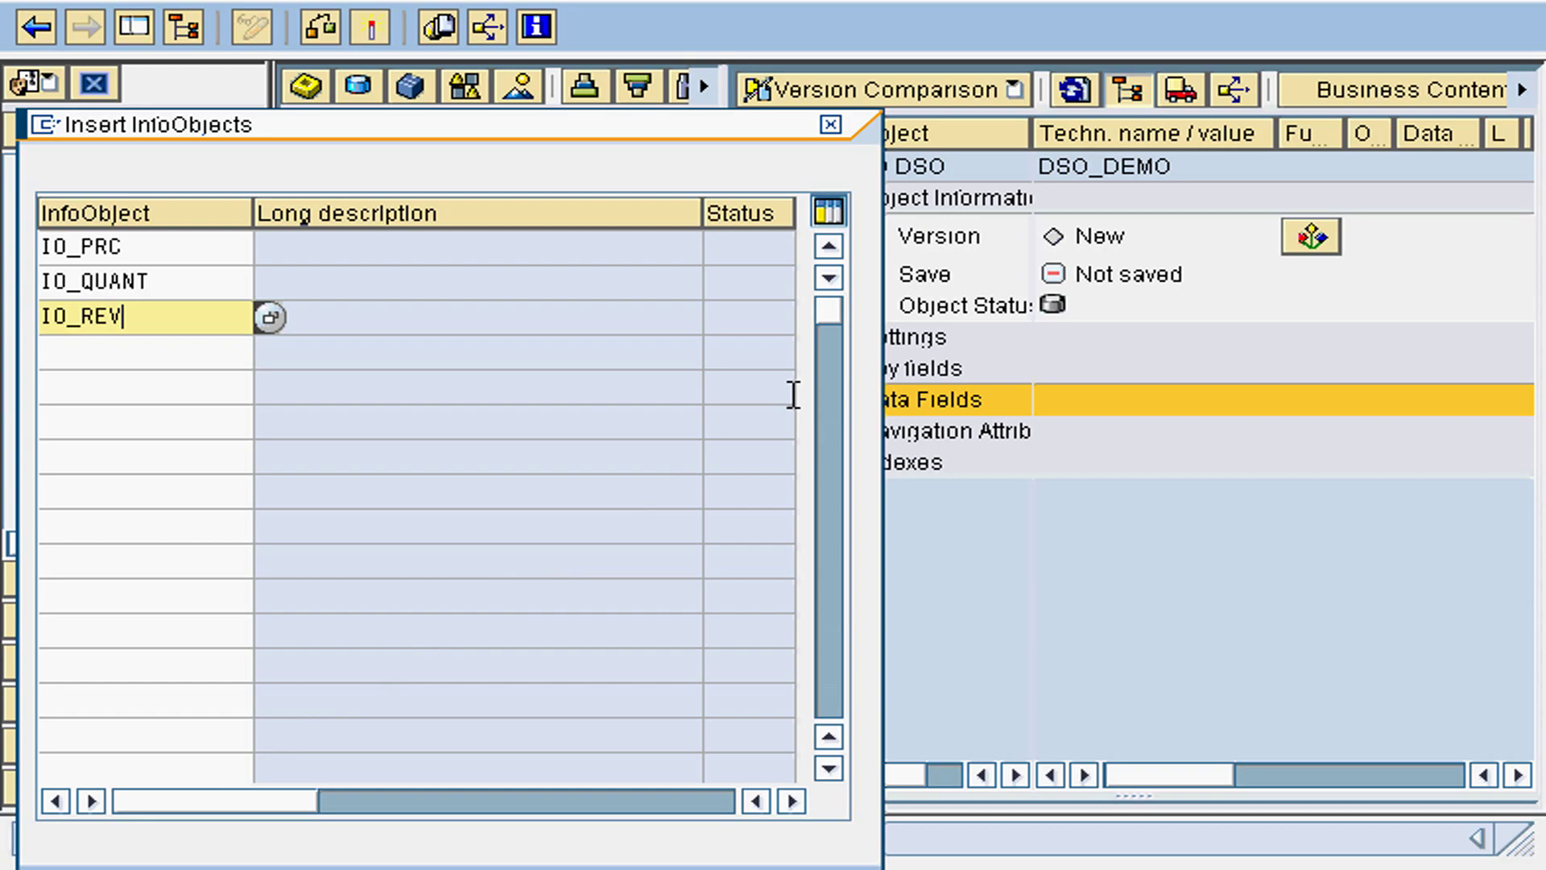
key(Return)
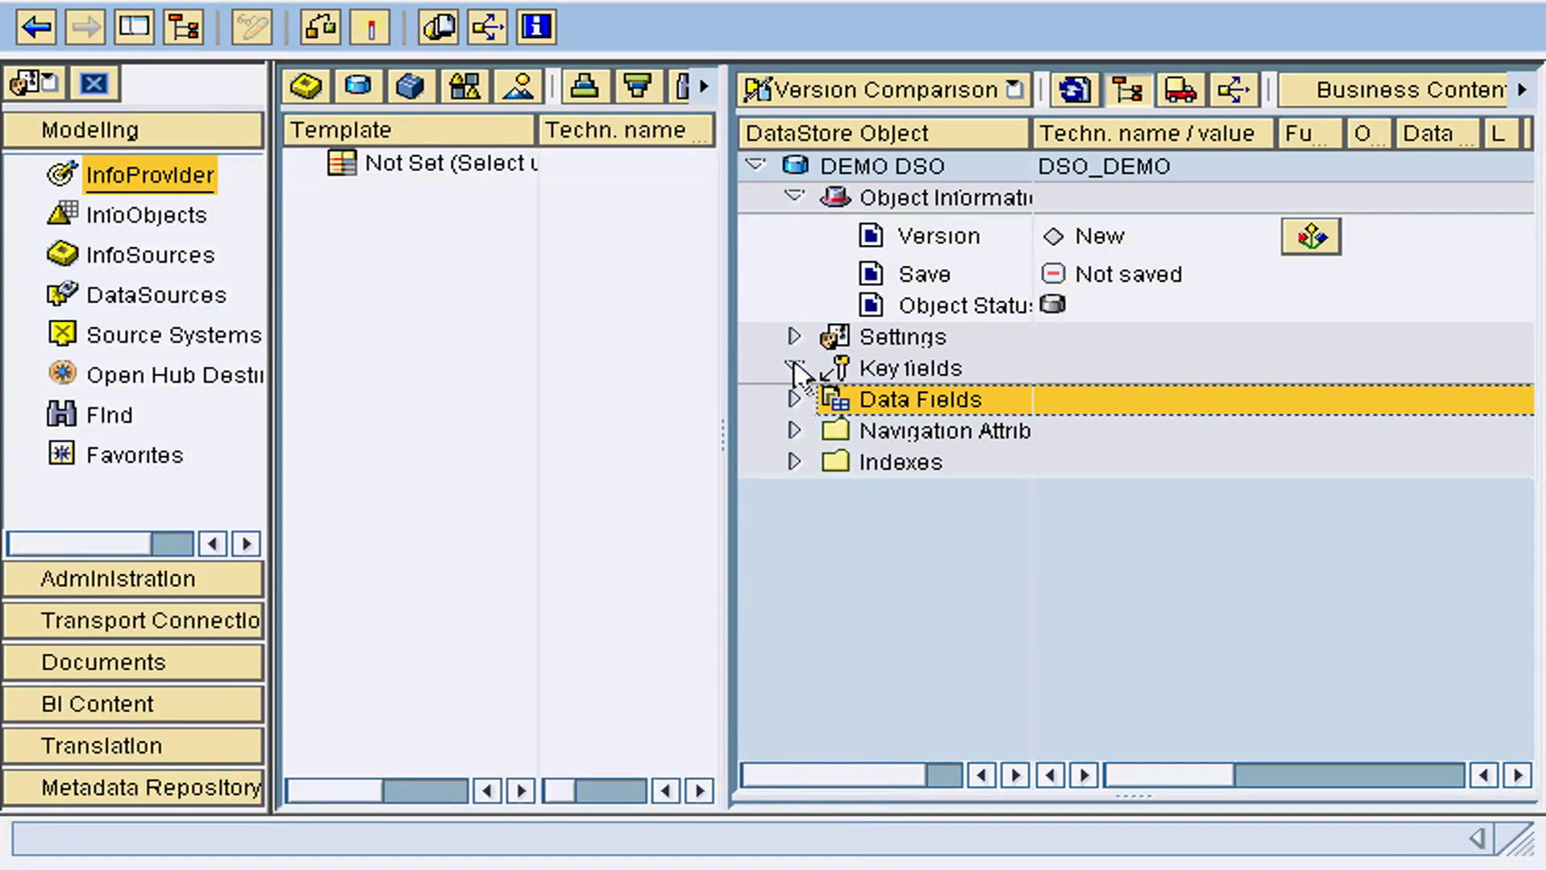
Step: Expand the key fields and the settings of DEMO DSO, and select Activate Data Automatically
click(795, 371)
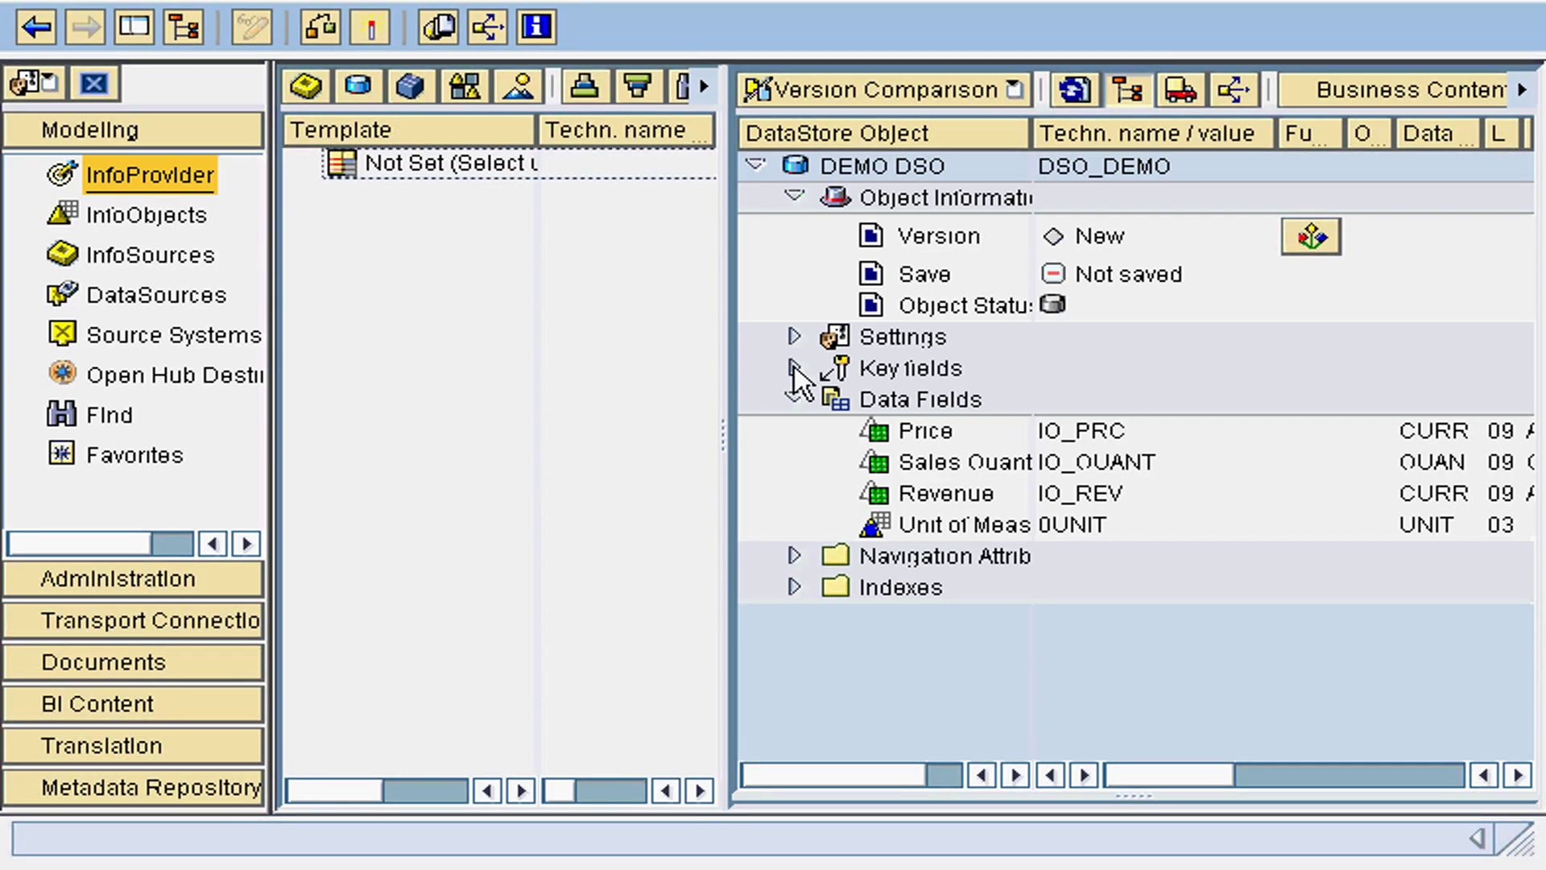
click(794, 368)
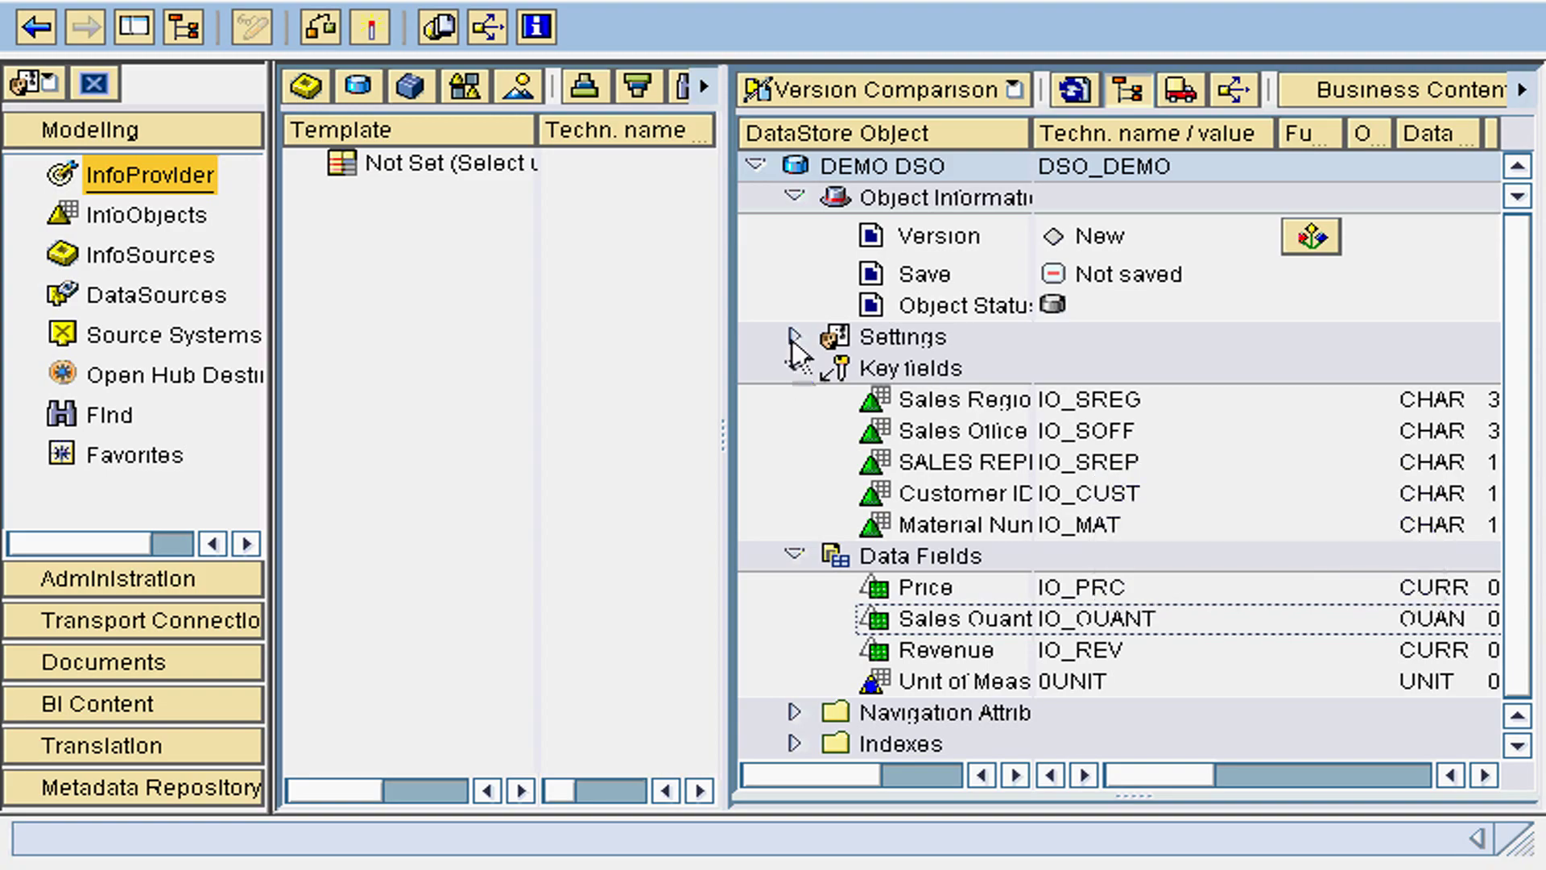
click(794, 337)
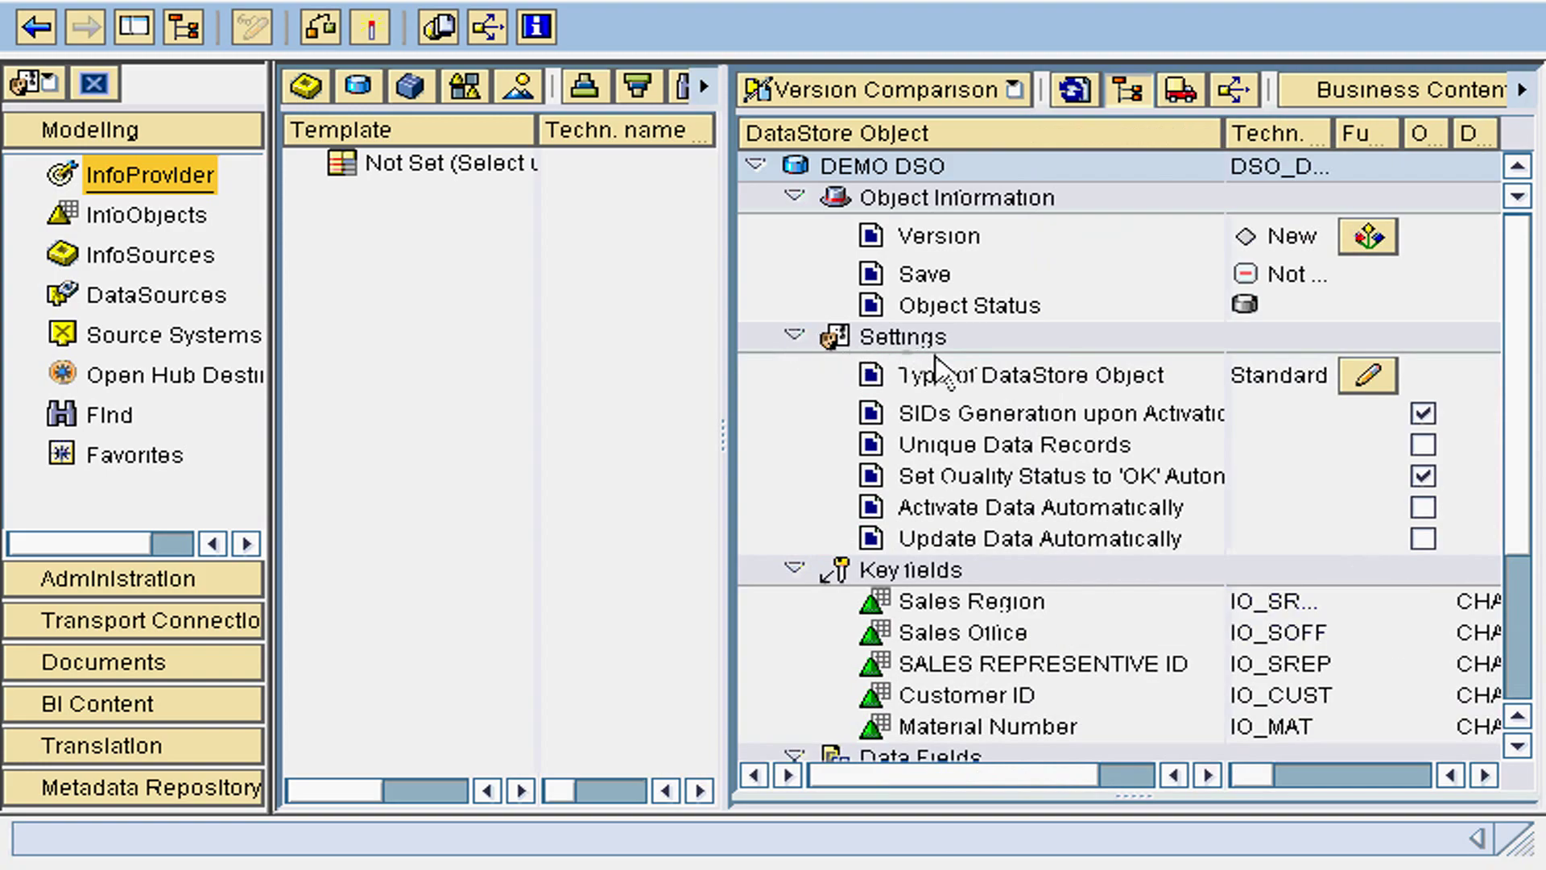
click(1423, 508)
click(795, 334)
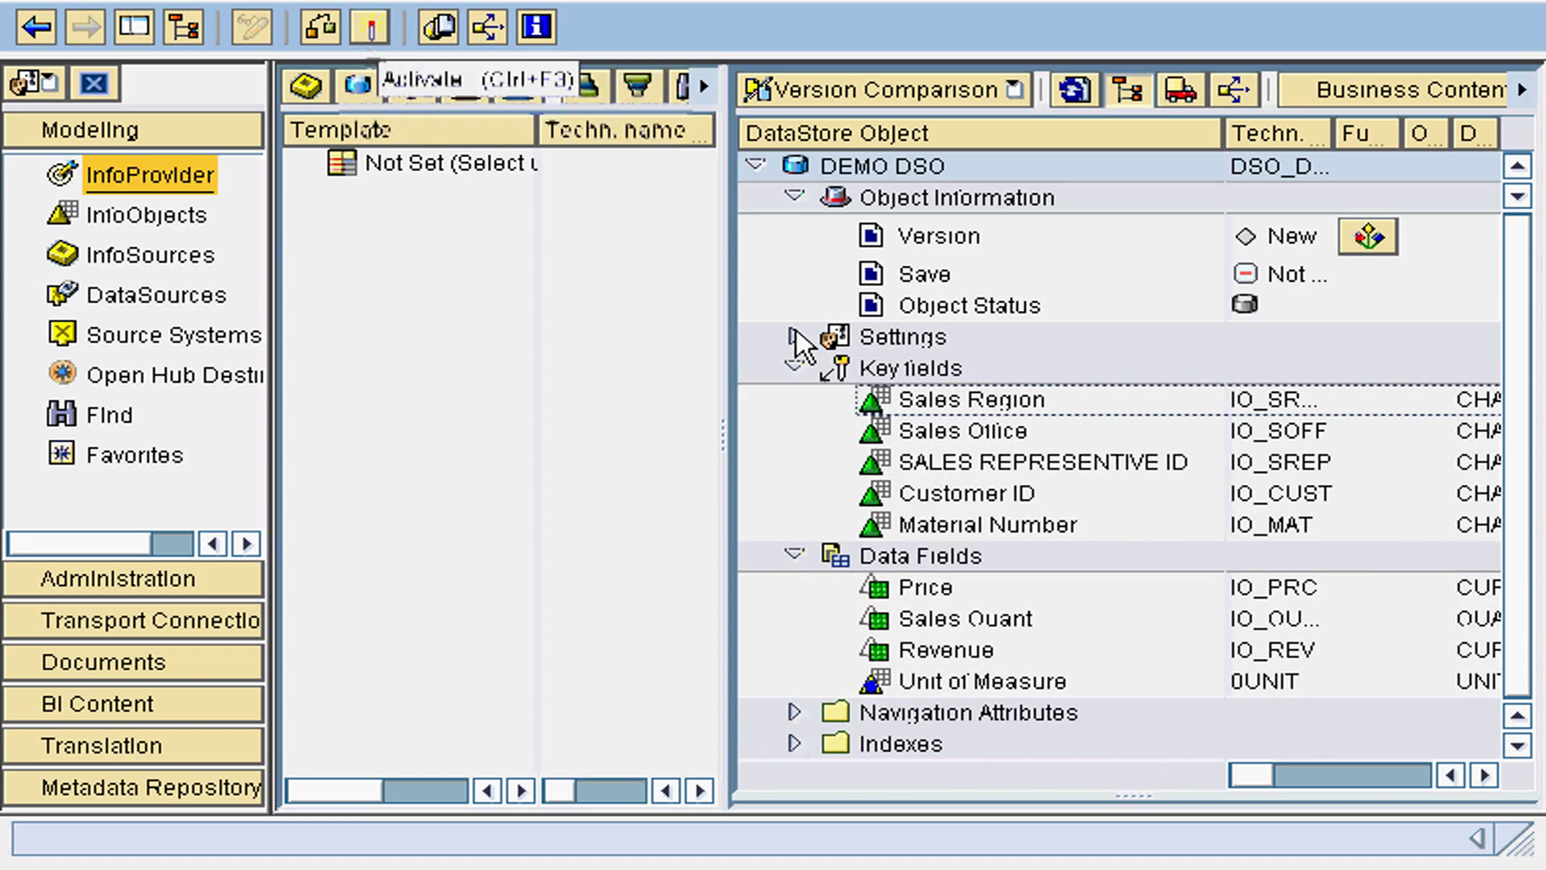
Step: Activate the DEMO DSO DataStore object and show the InfoProvider tree again
click(371, 36)
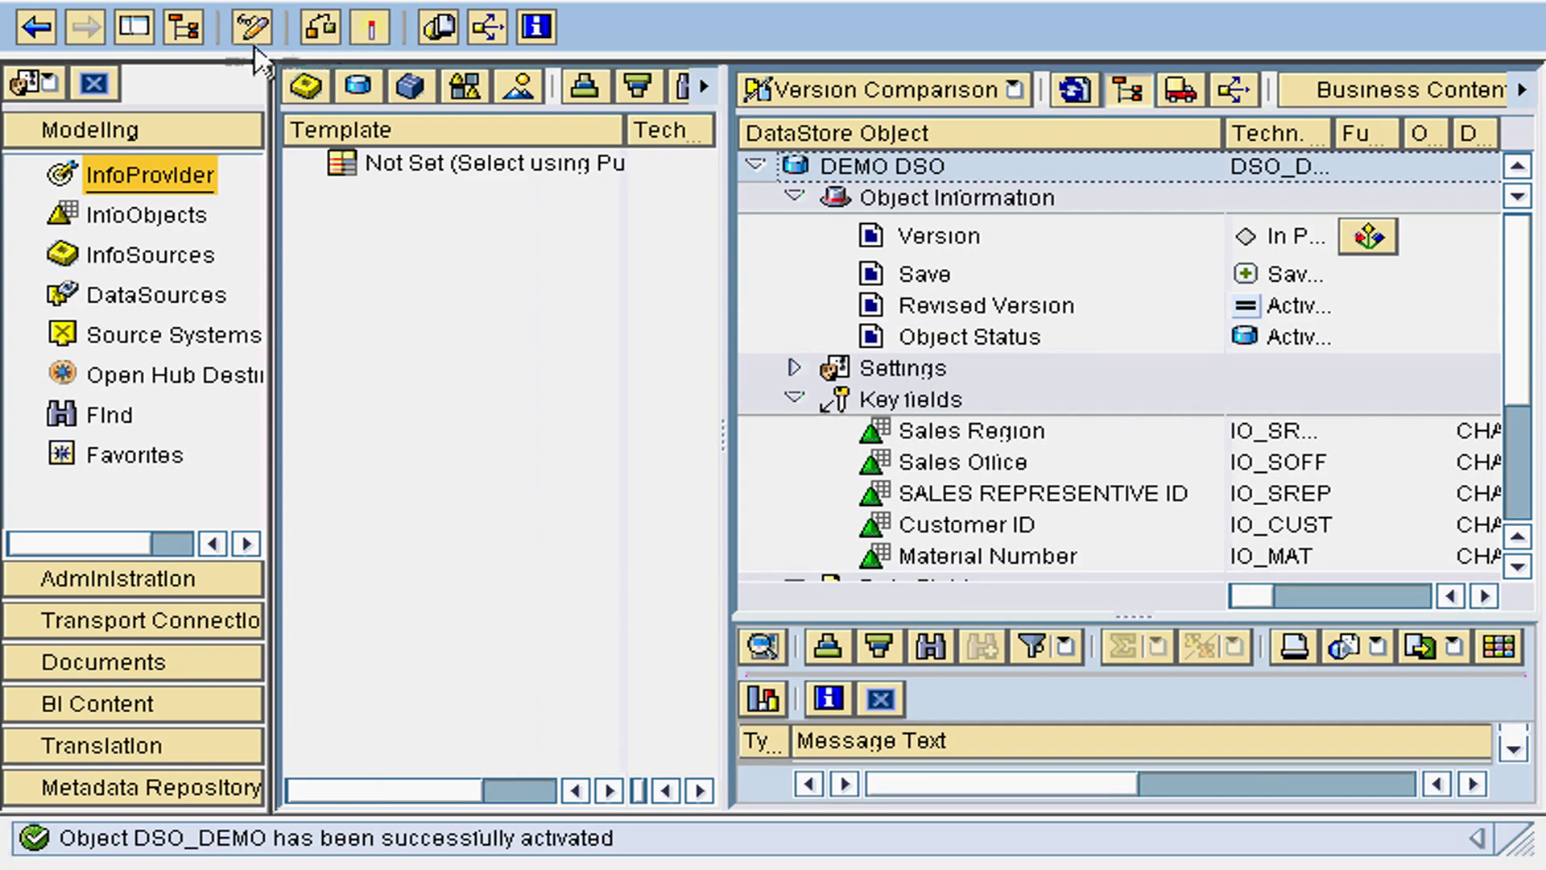
click(190, 26)
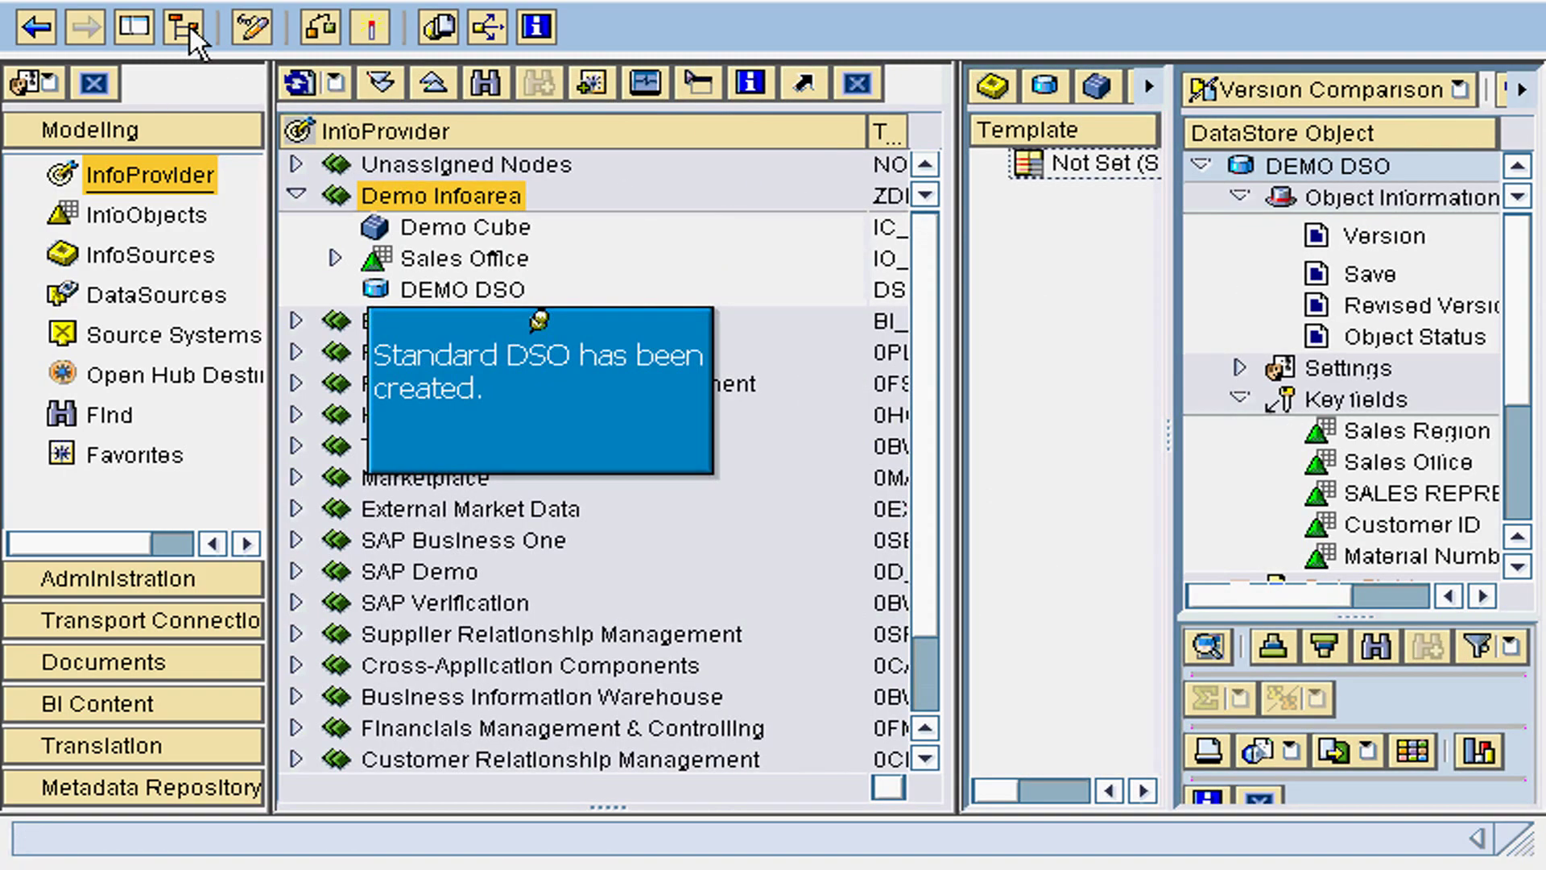